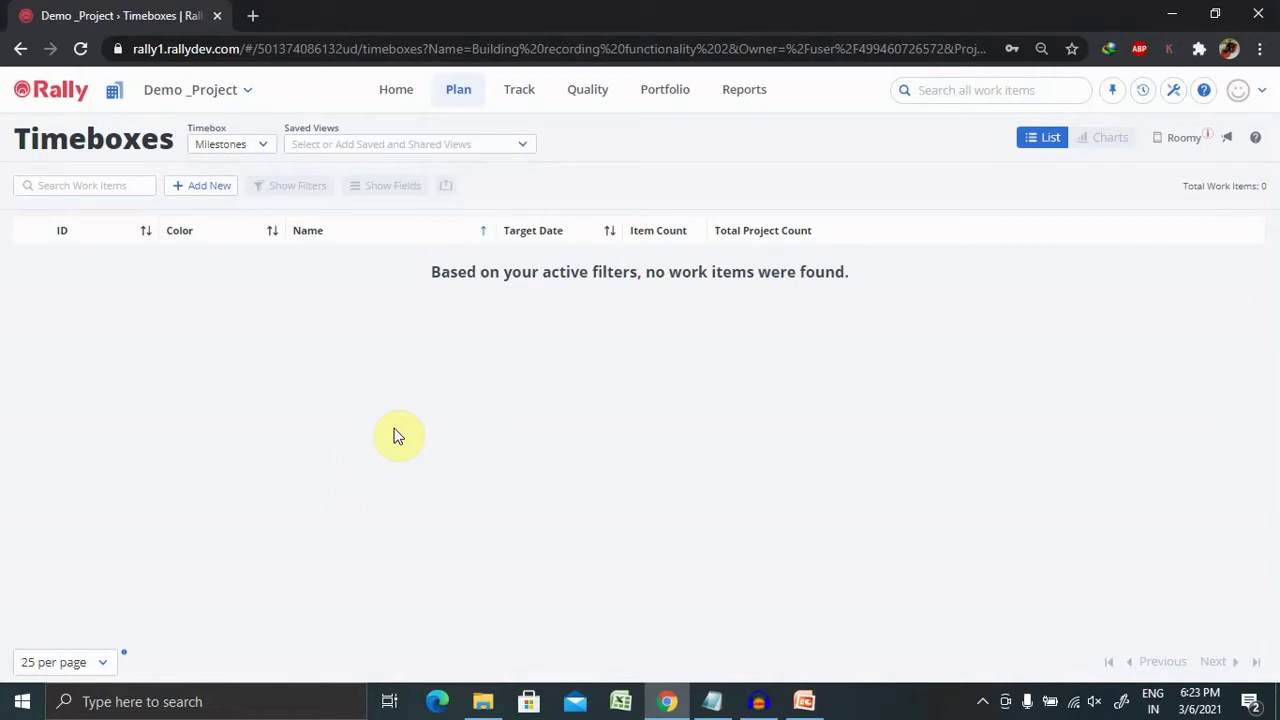
- Reload Plan > Timeboxes and bring up the Iterations, Releases and Milestones choice
left_click(262, 146)
left_click(453, 95)
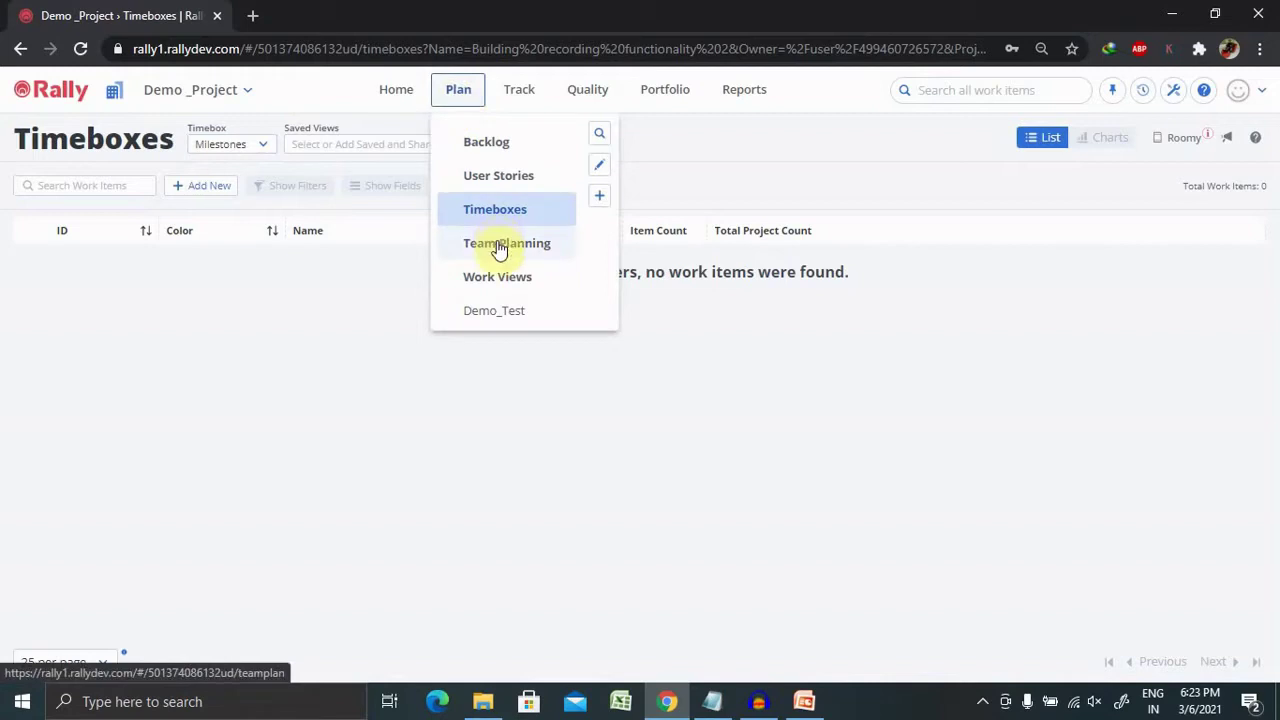
left_click(461, 94)
left_click(464, 98)
left_click(513, 214)
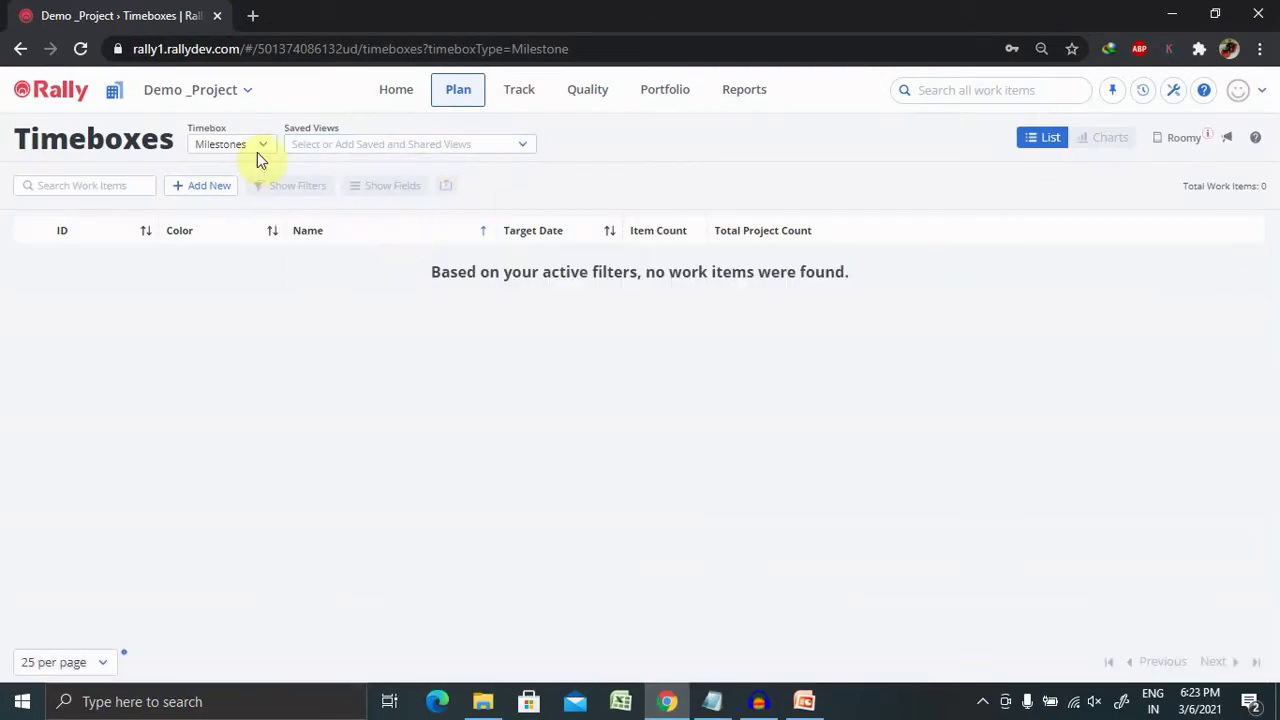
left_click(260, 147)
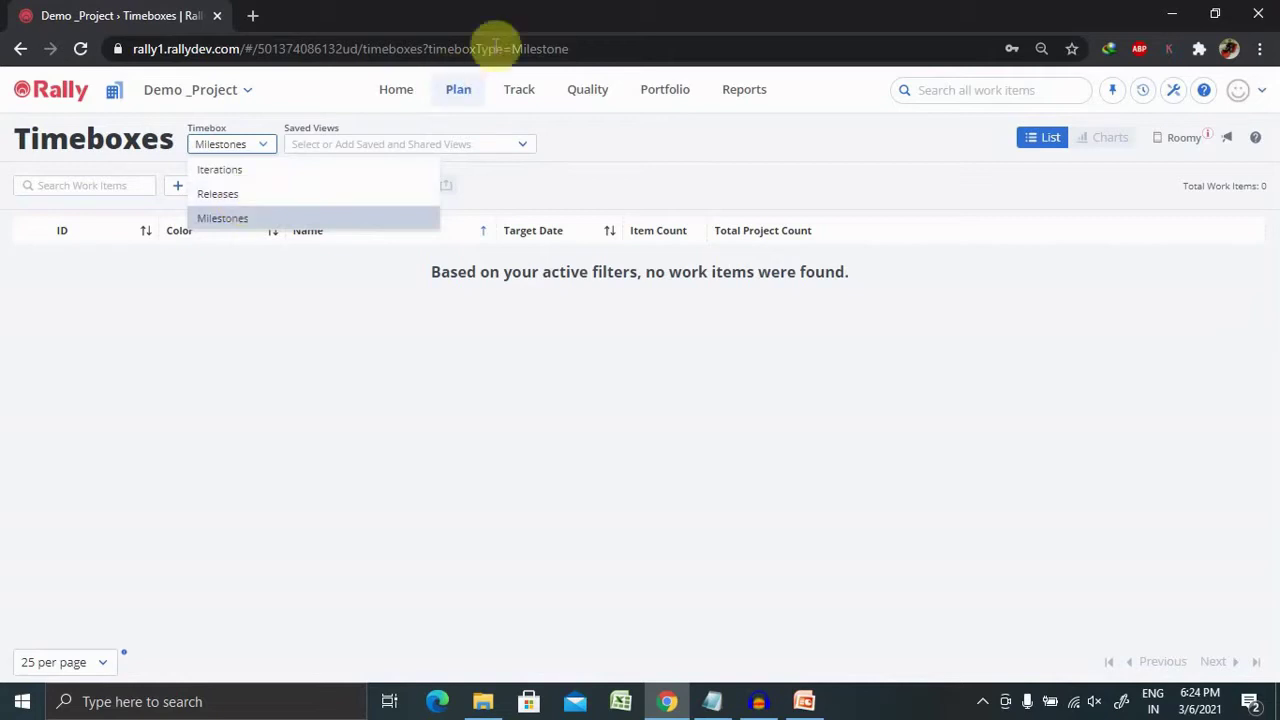
- Show the Iterations list, select both March iterations and view their Velocity Chart
left_click(213, 177)
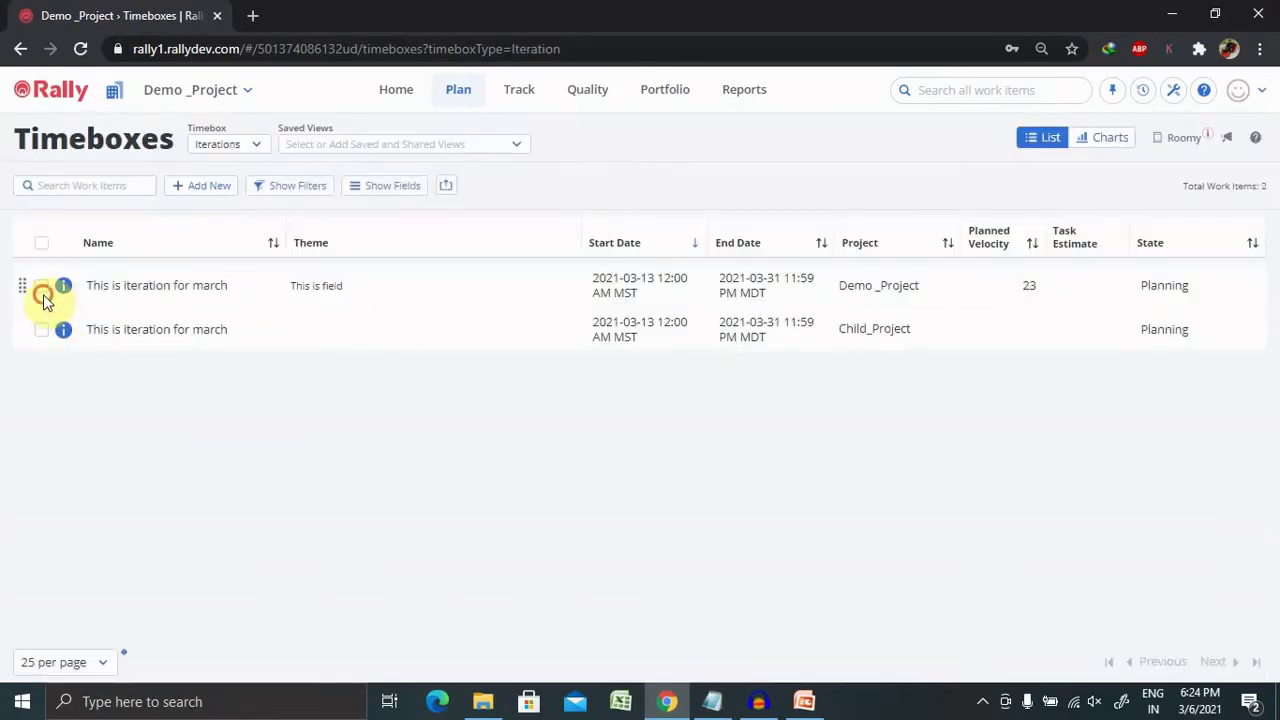
left_click(42, 291)
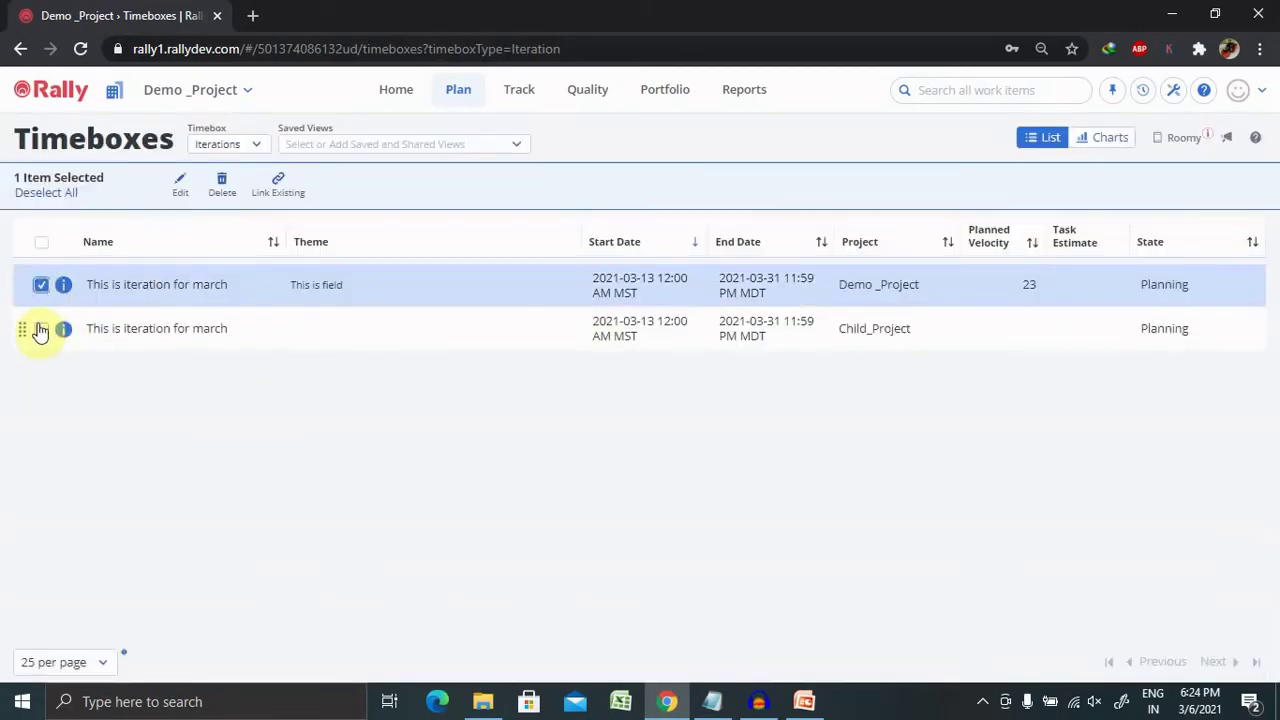
left_click(40, 331)
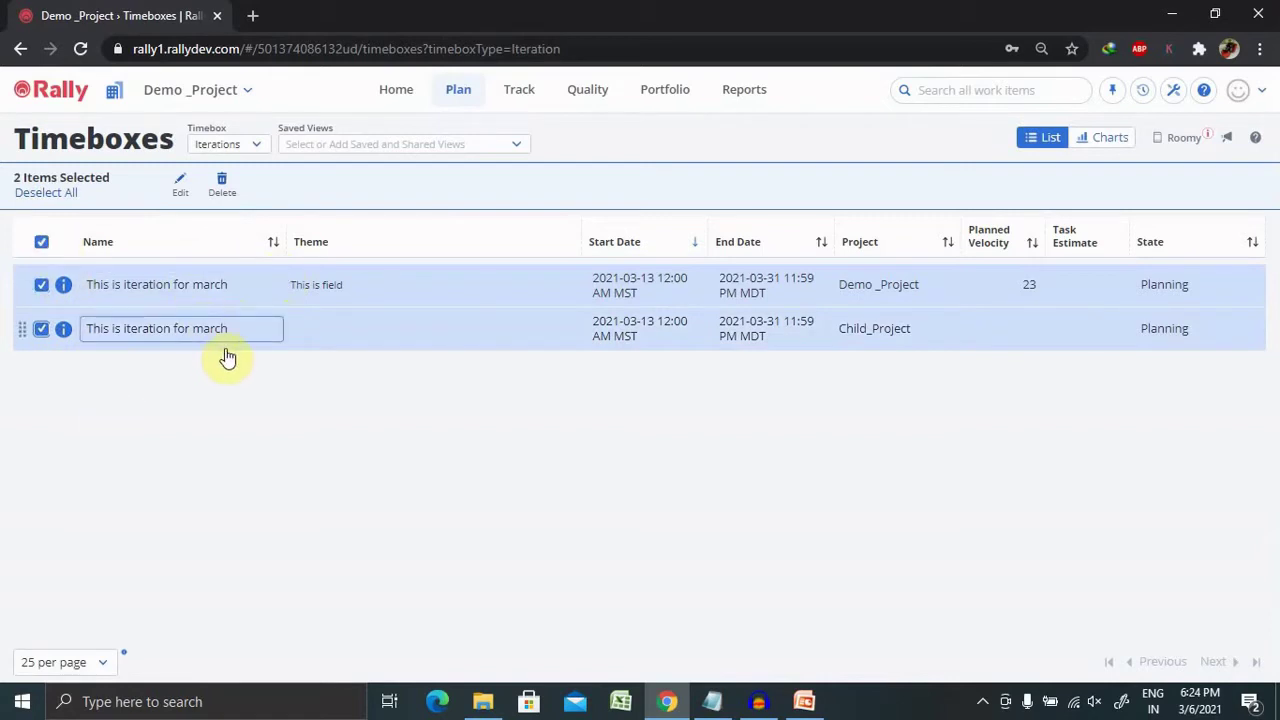
left_click(1081, 148)
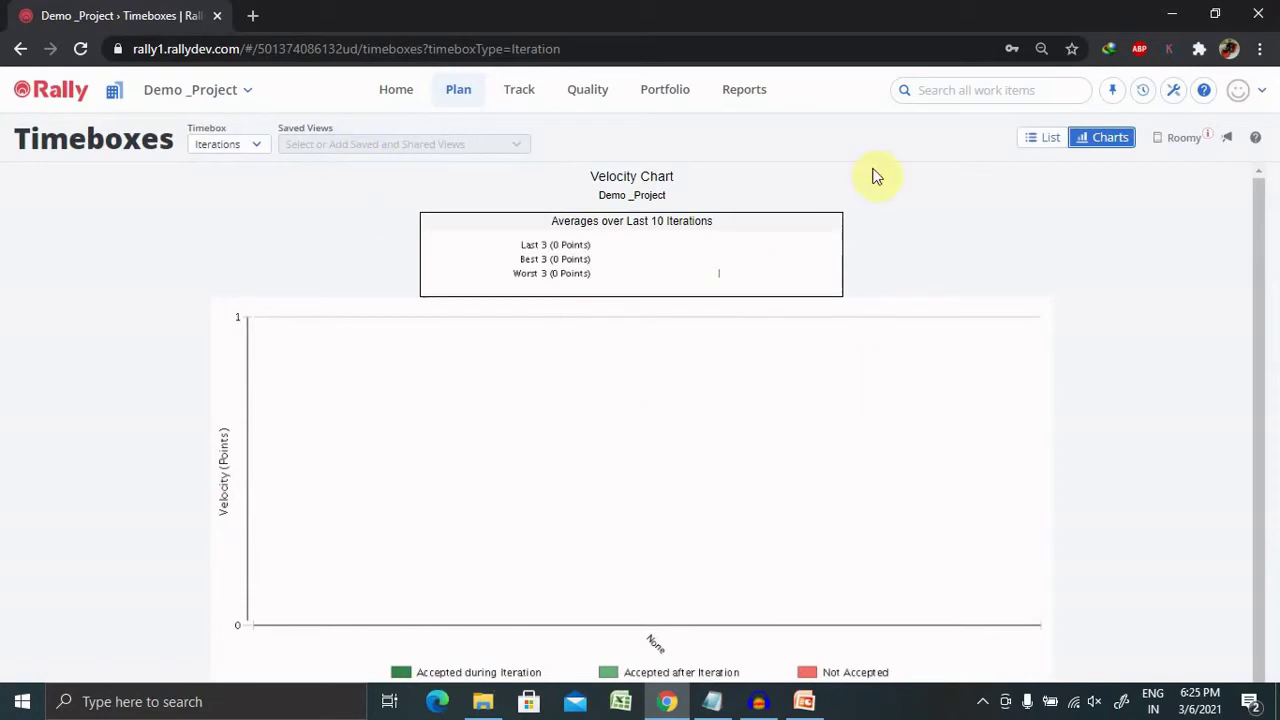
left_click(1043, 142)
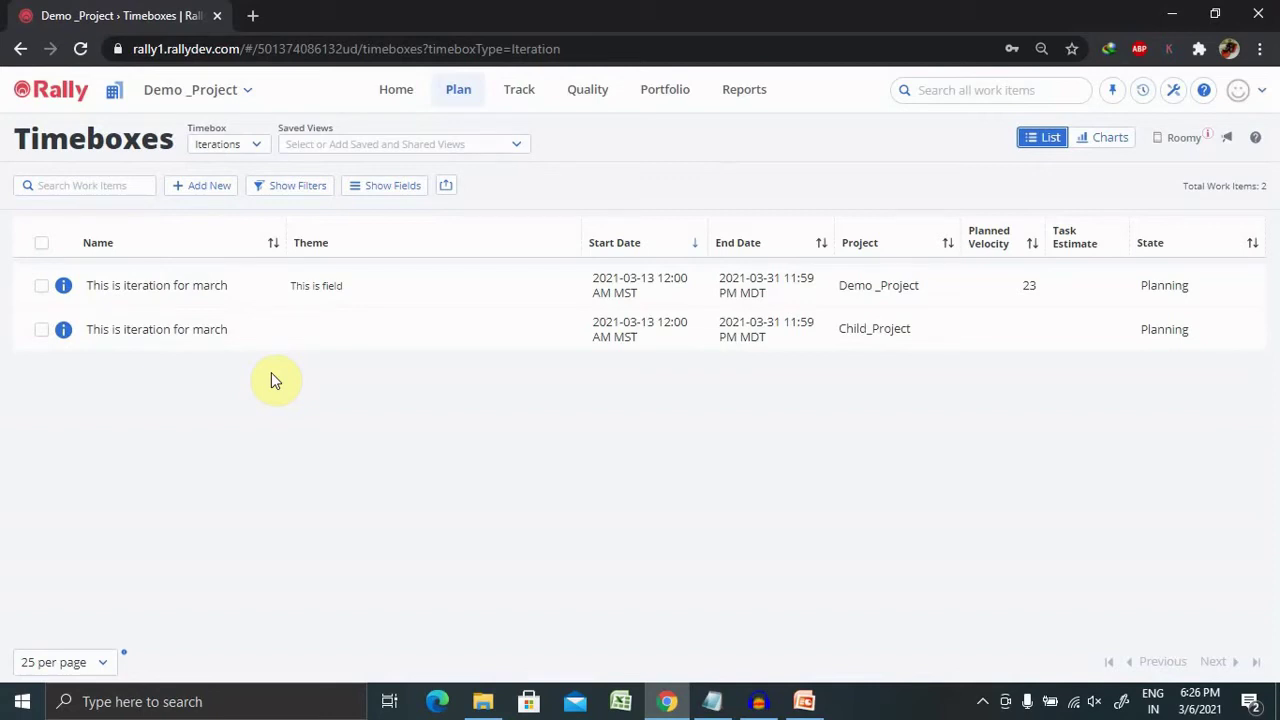
- Switch the timebox type to Releases and select the V1.0 release row
left_click(248, 150)
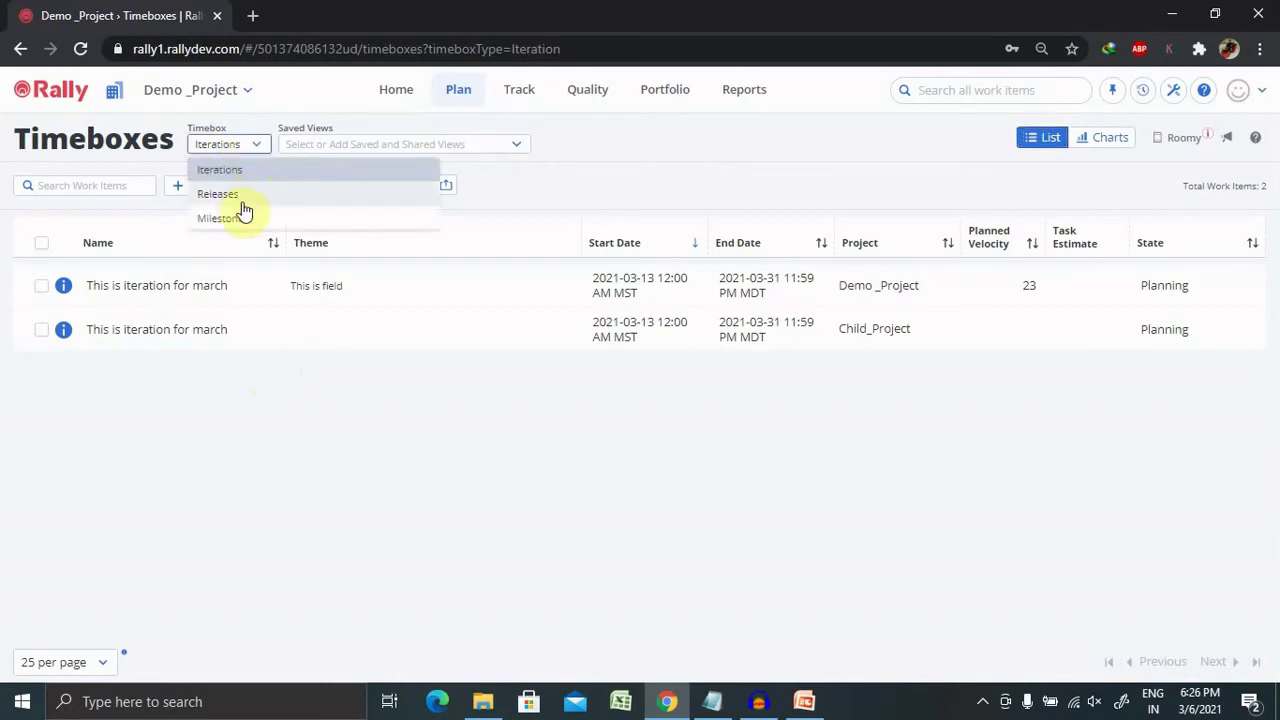
left_click(236, 204)
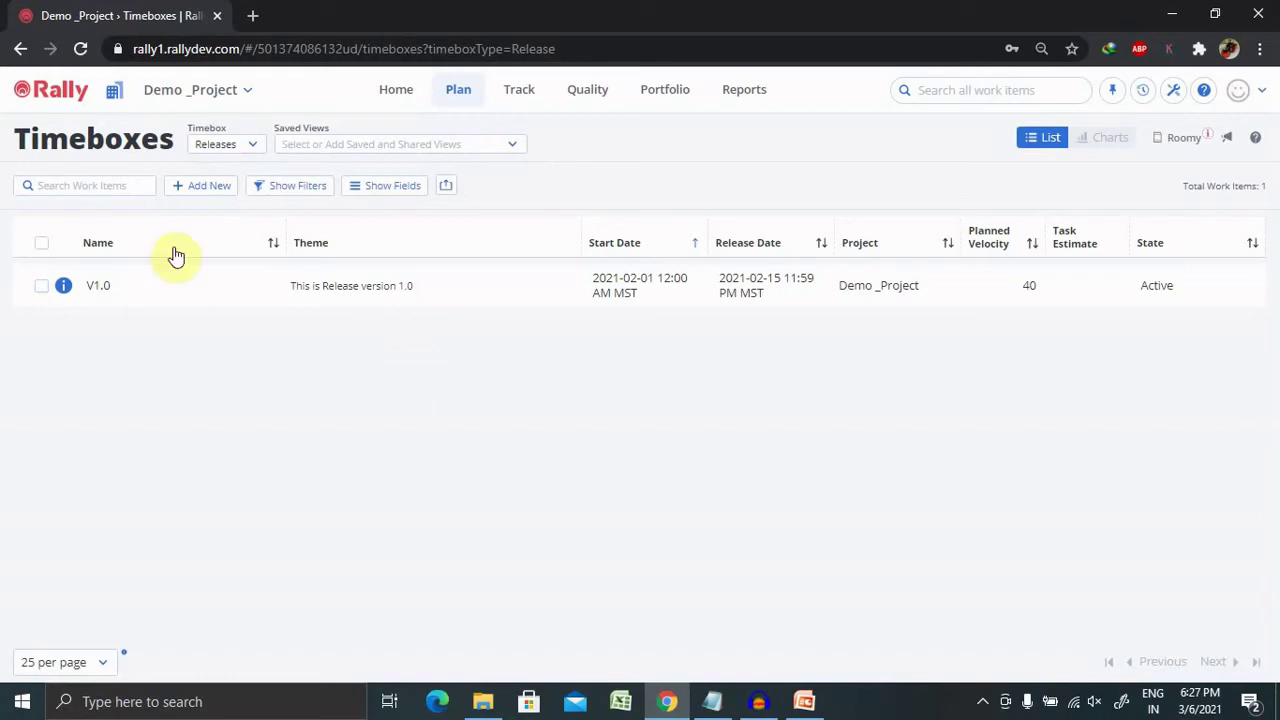
left_click(41, 287)
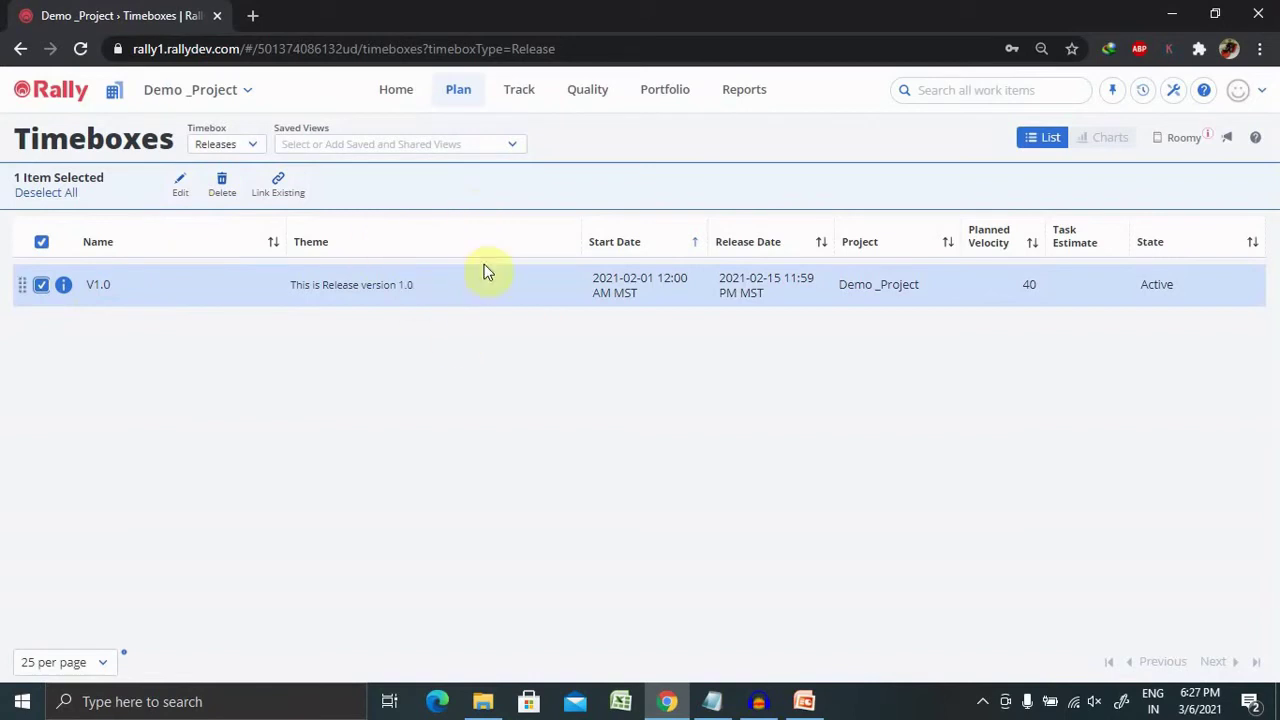
left_click(468, 92)
- Switch the Timeboxes page to the empty Milestones list, then back to Releases
left_click(246, 150)
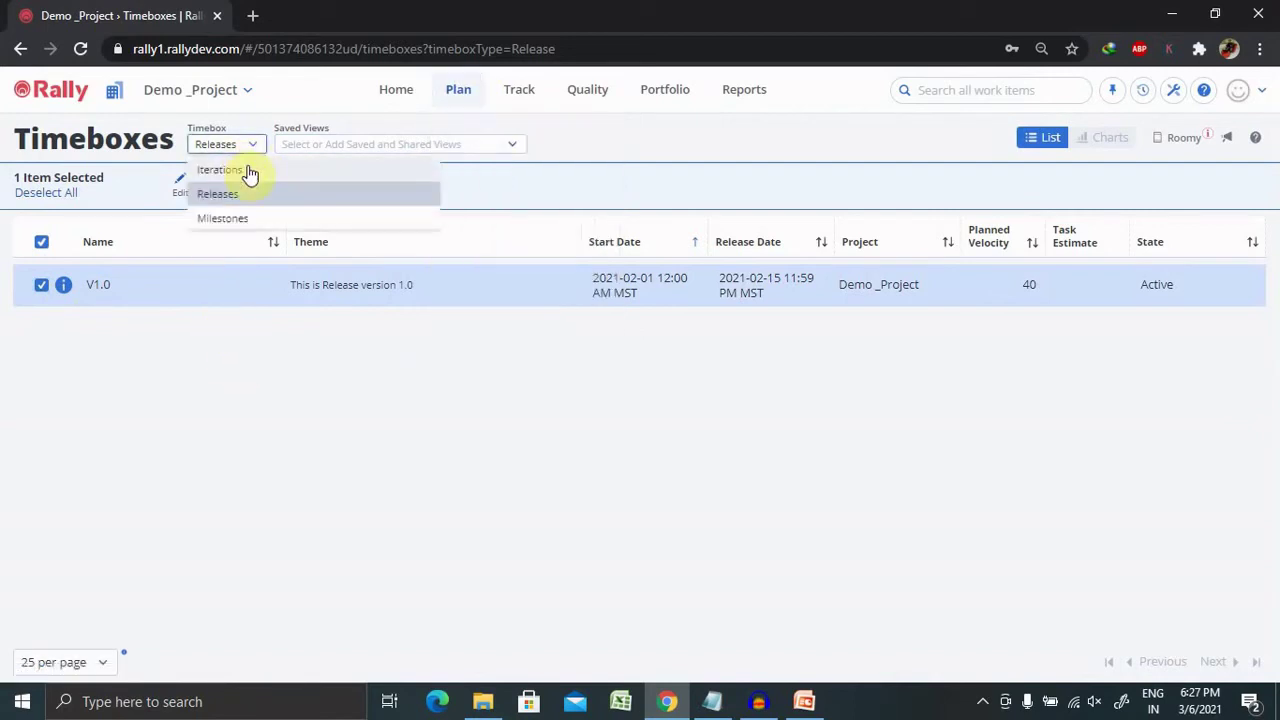
left_click(240, 219)
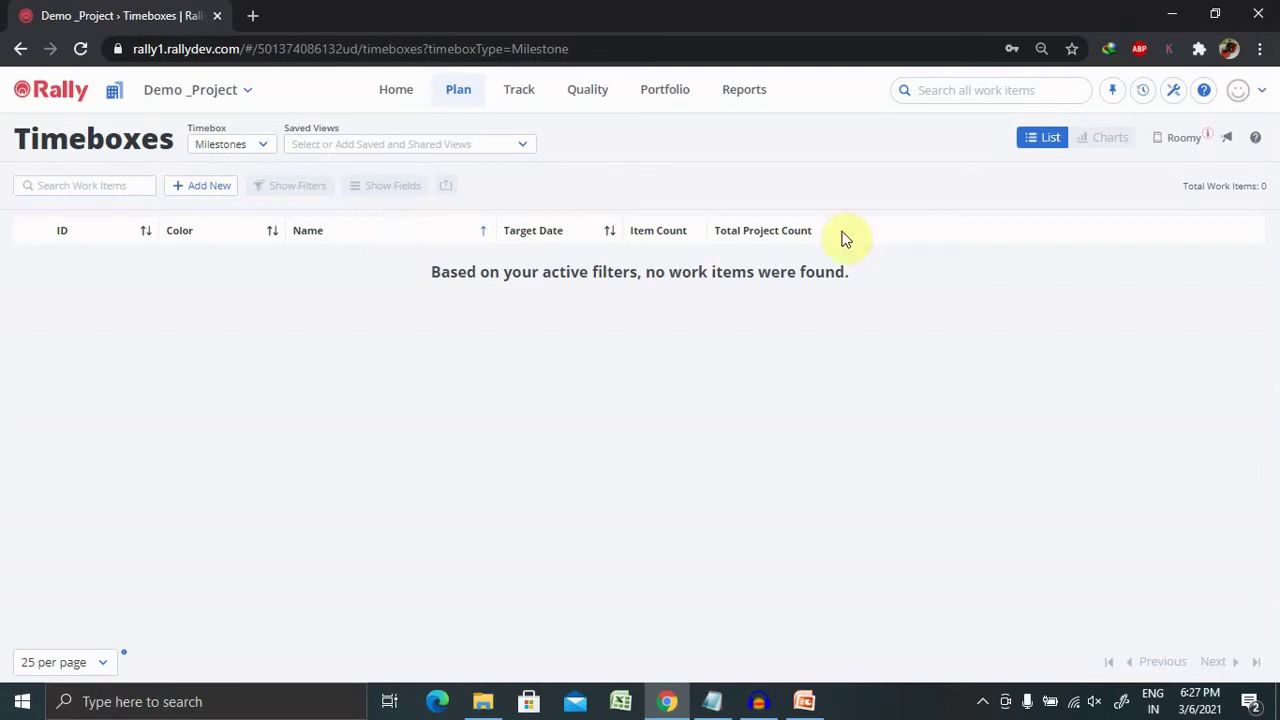
left_click(256, 150)
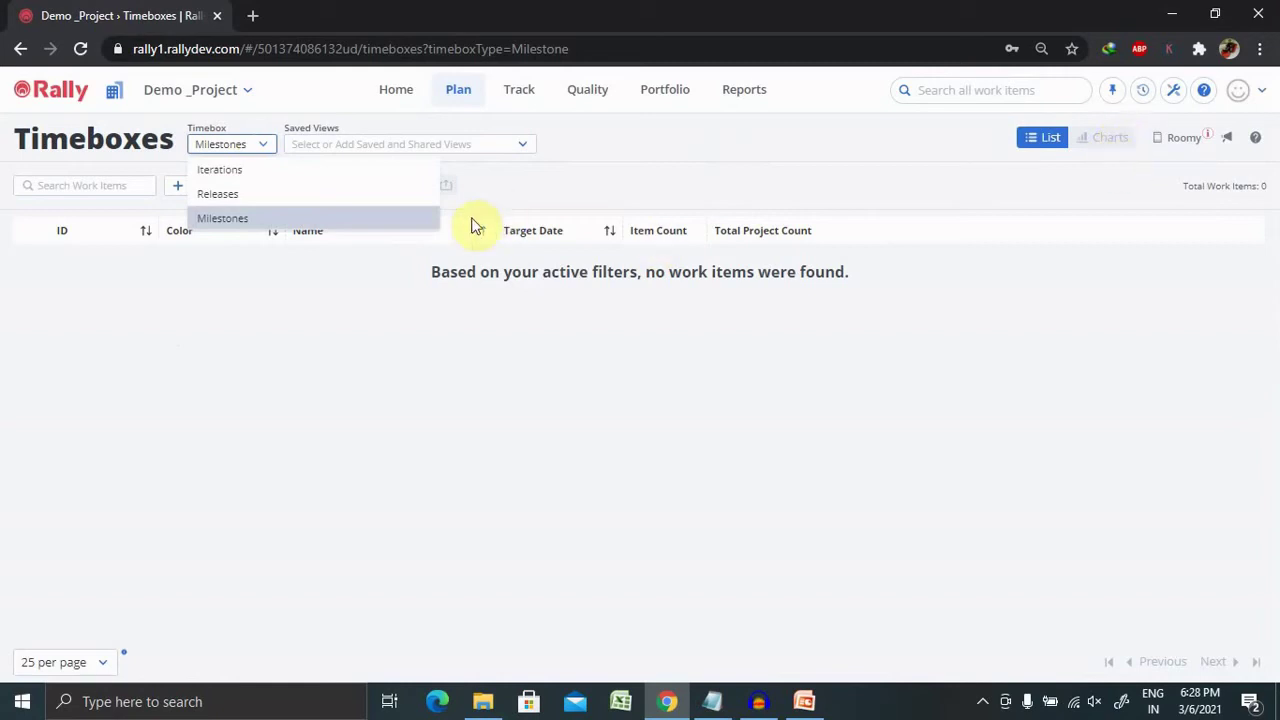
left_click(246, 192)
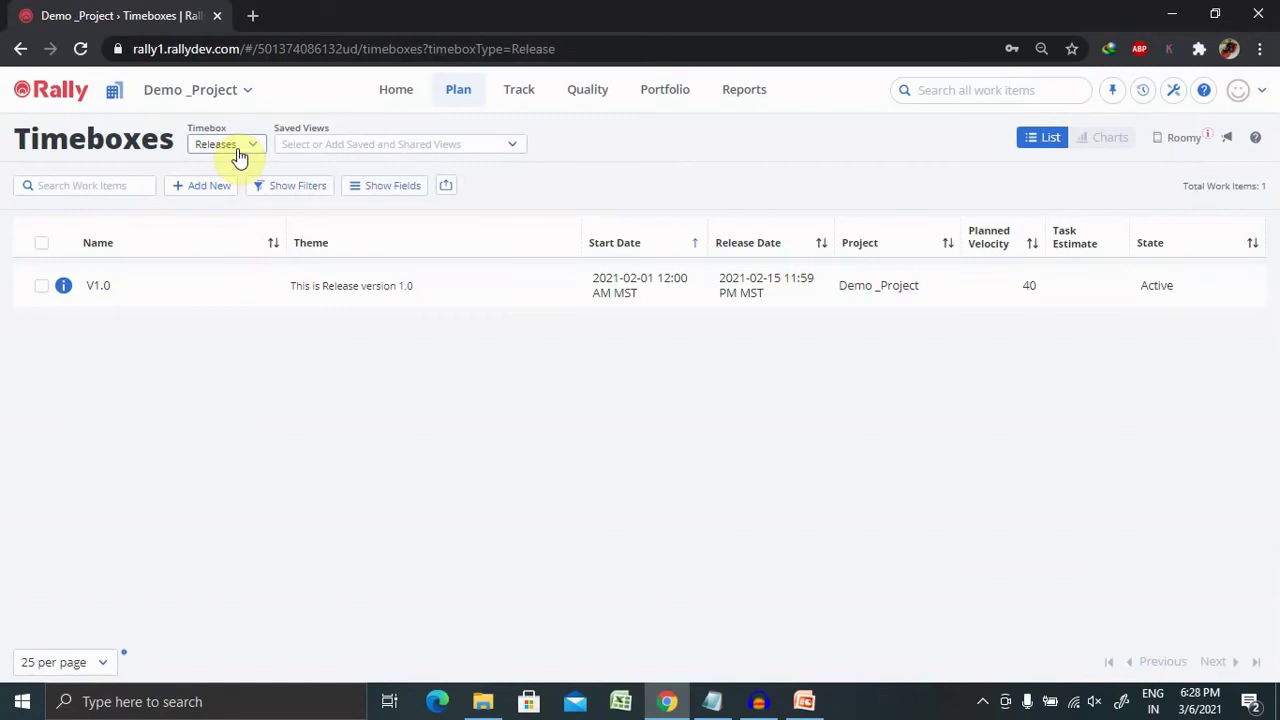
- Select the V1.0 release row, then switch the timebox type to Iterations
left_click(238, 152)
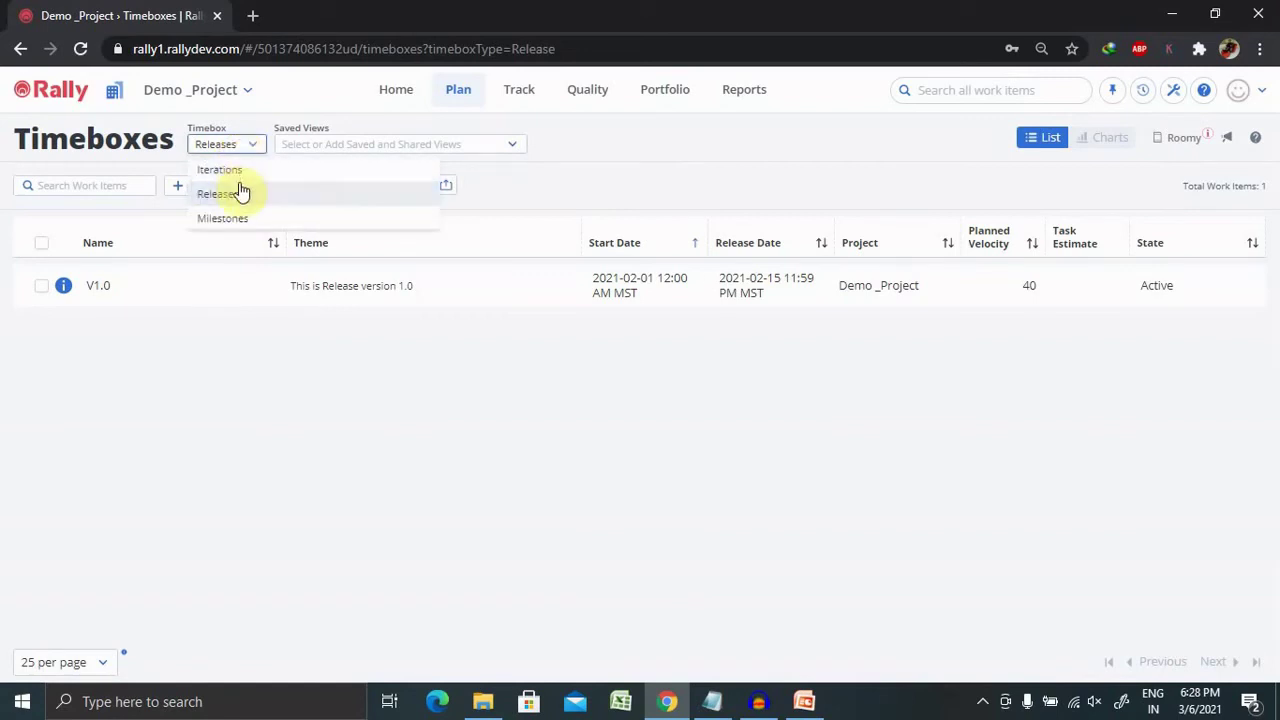
left_click(49, 290)
left_click(41, 285)
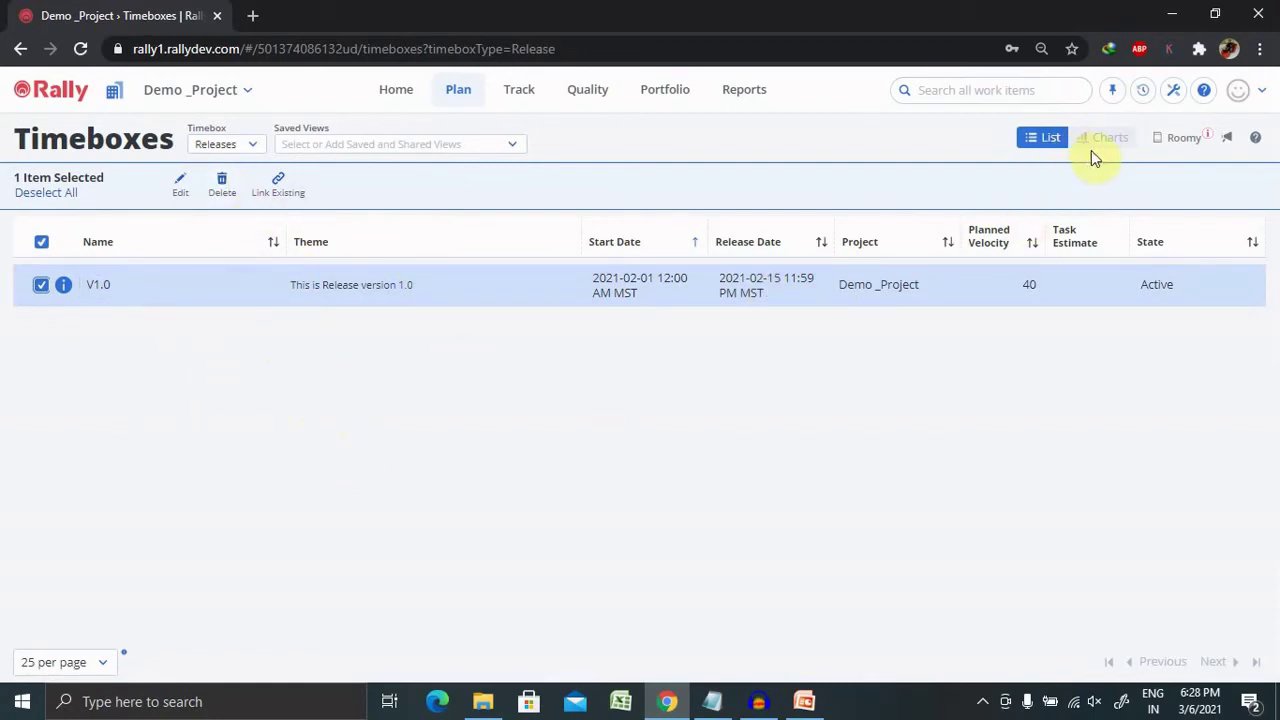
left_click(247, 142)
left_click(236, 170)
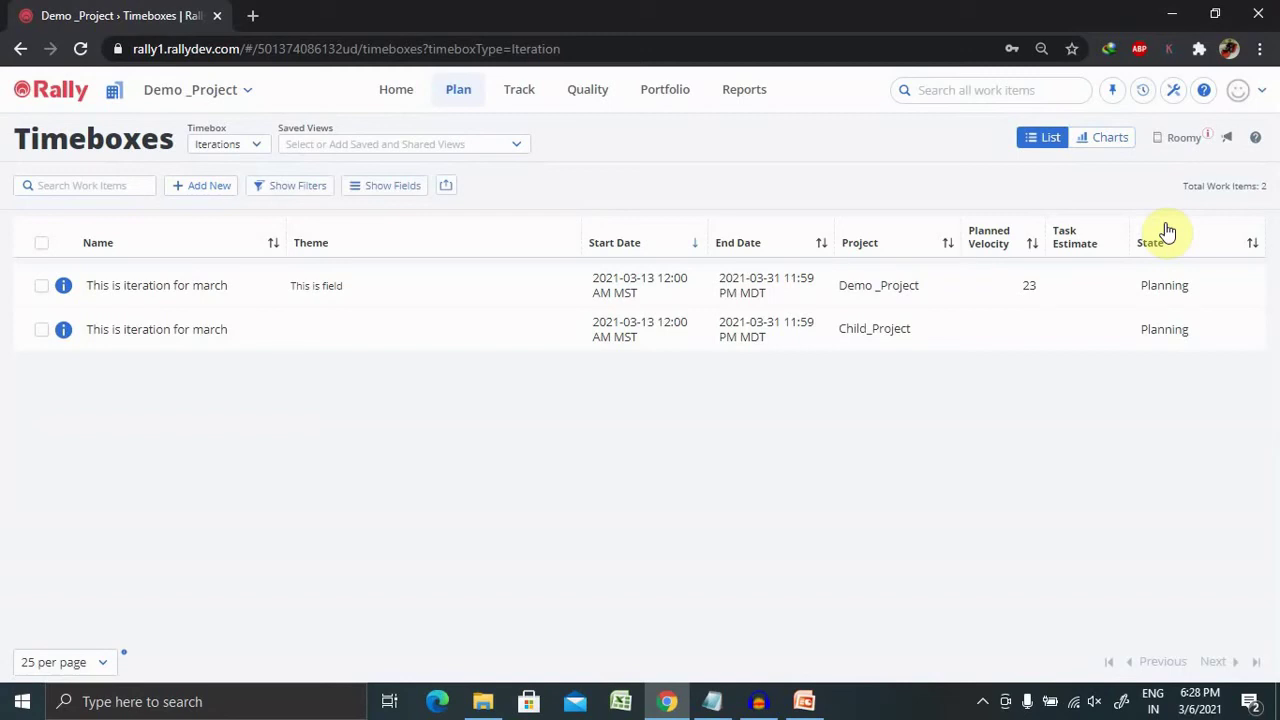
- Show the filters for the two March iterations and dismiss the column chooser unchanged
left_click(297, 186)
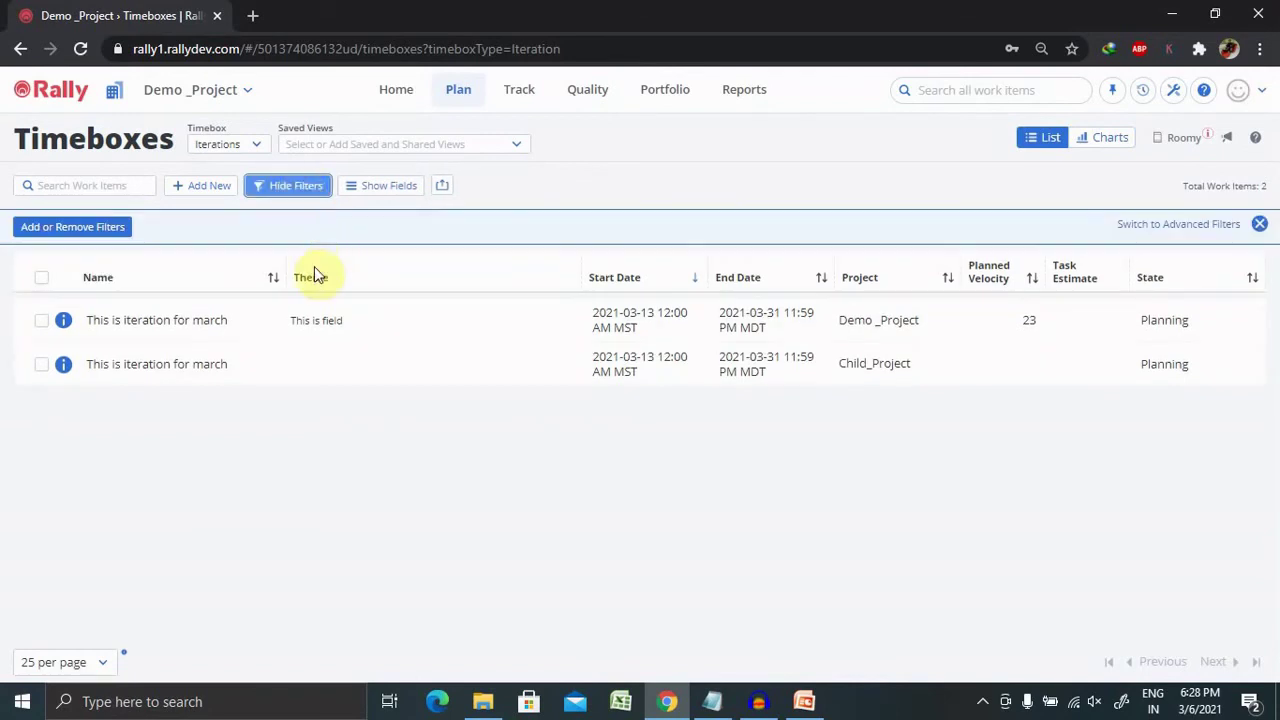
left_click(398, 187)
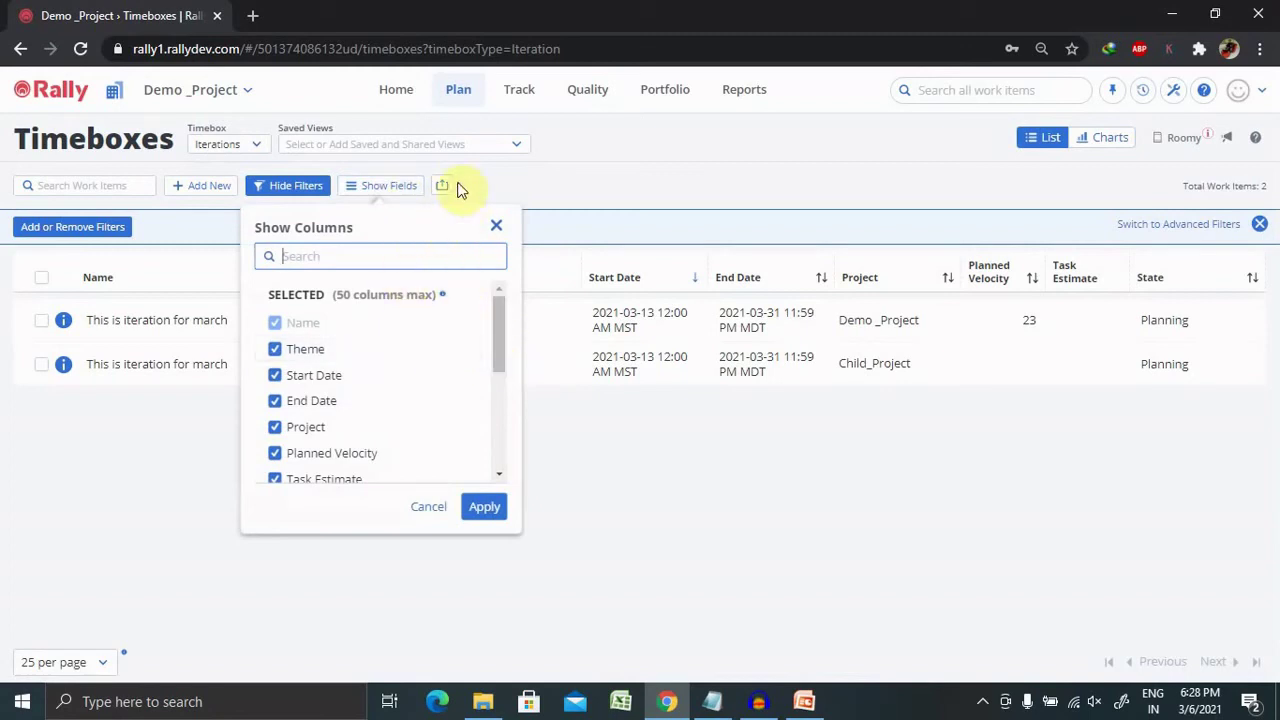
left_click(571, 177)
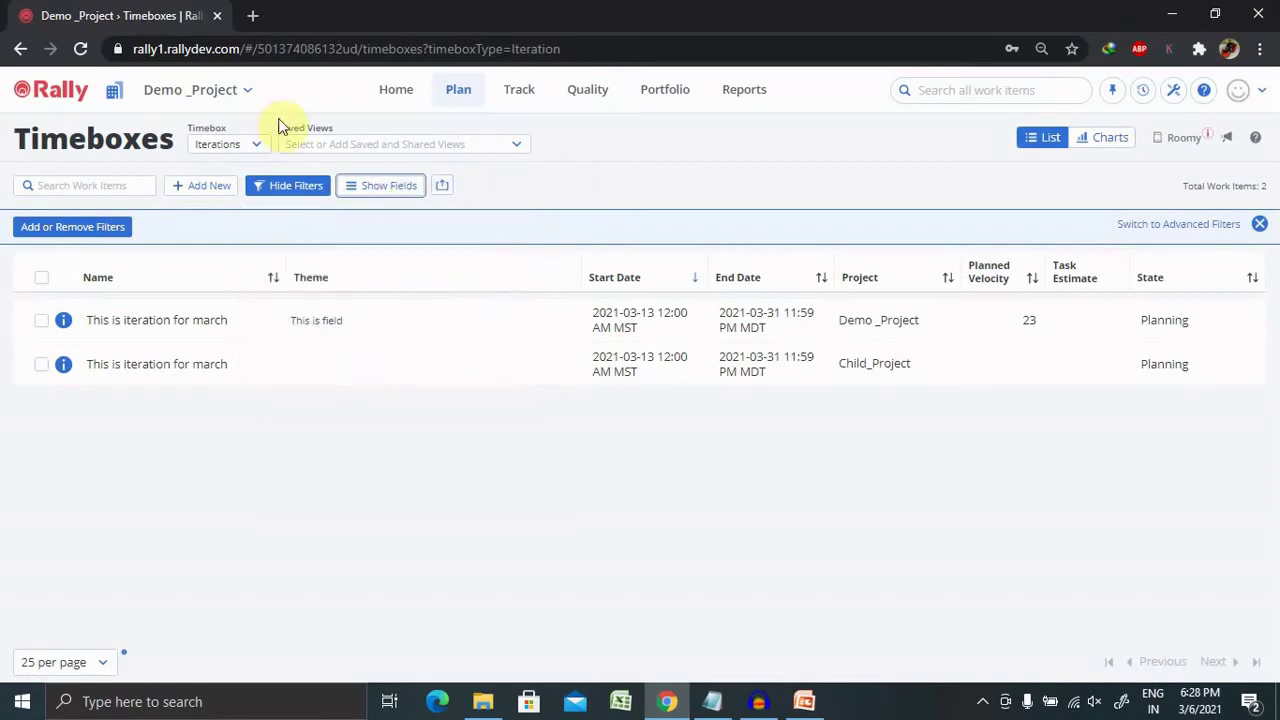
left_click(443, 190)
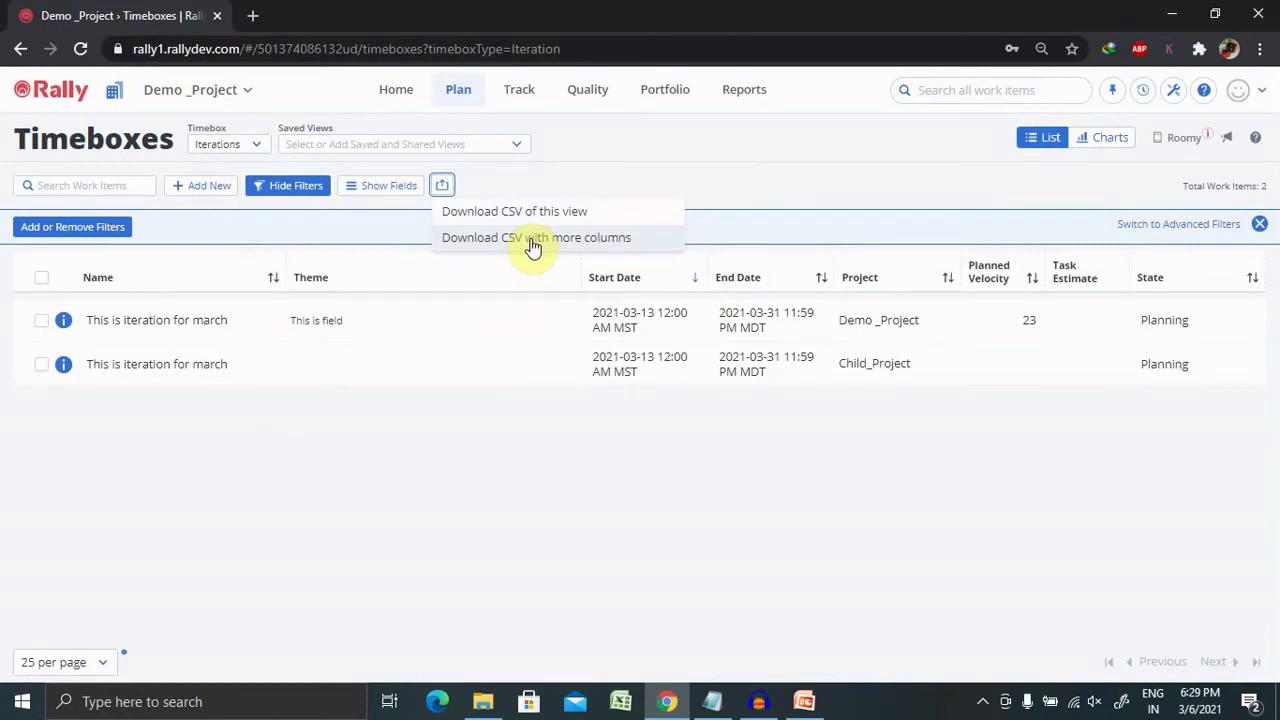
left_click(1232, 148)
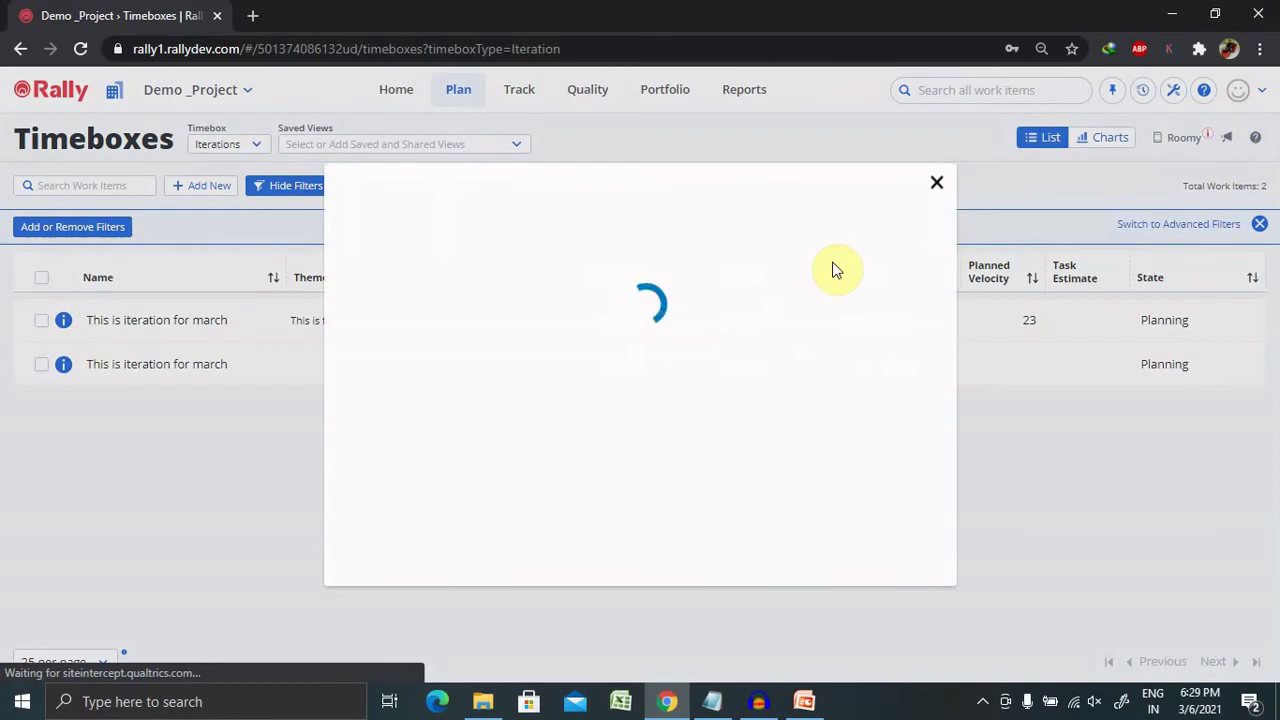
left_click(936, 184)
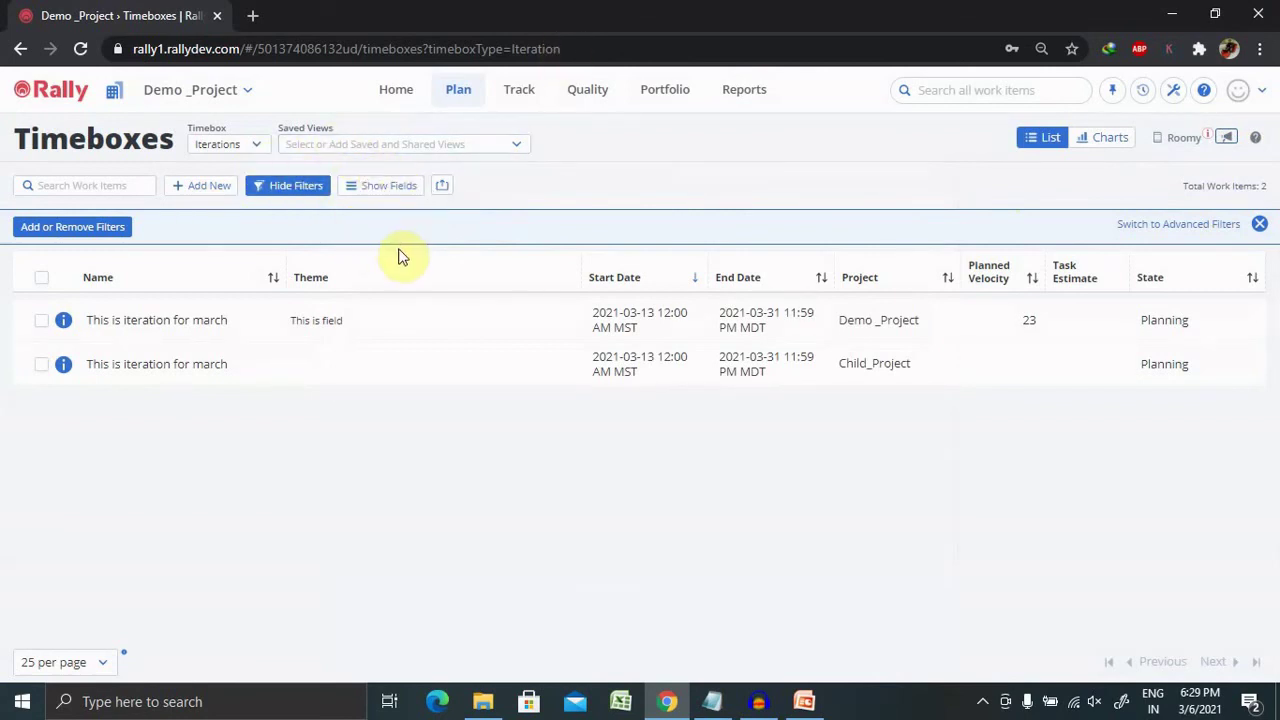
- Leave Rally for the 'What is Timebox and uses in Rally' deck and show slide 3
left_click(453, 94)
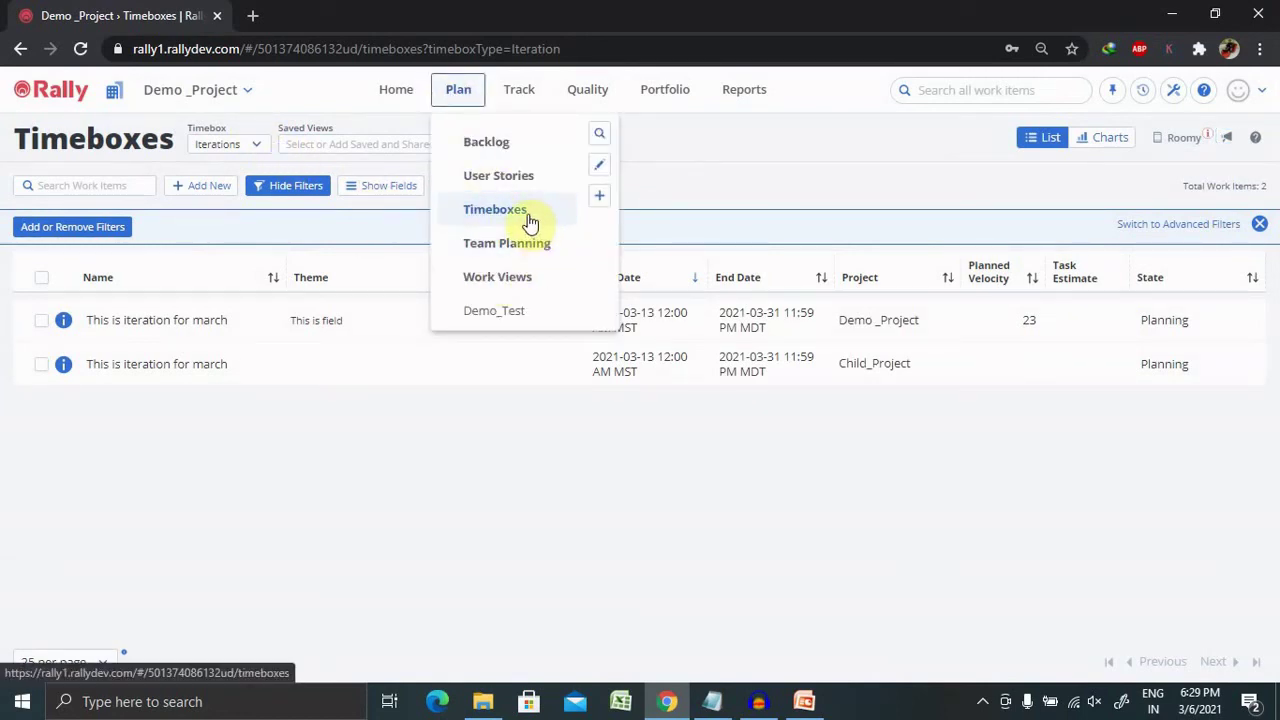
left_click(250, 146)
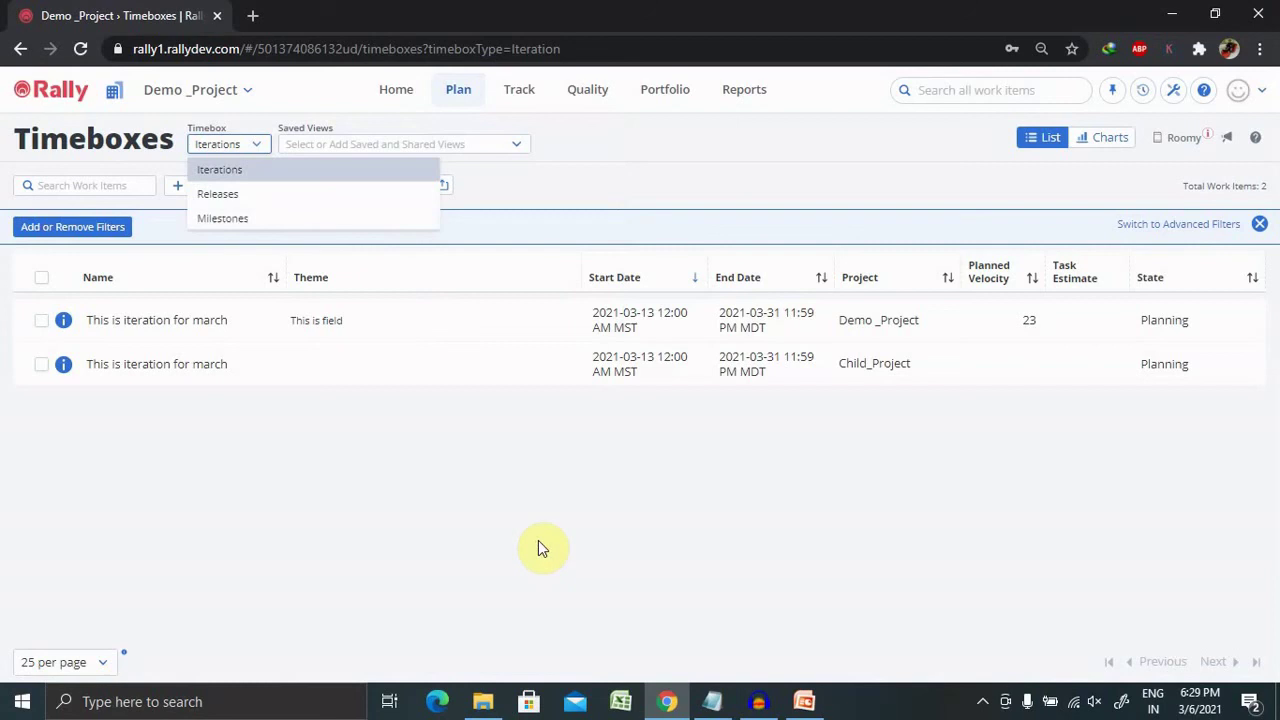
left_click(806, 699)
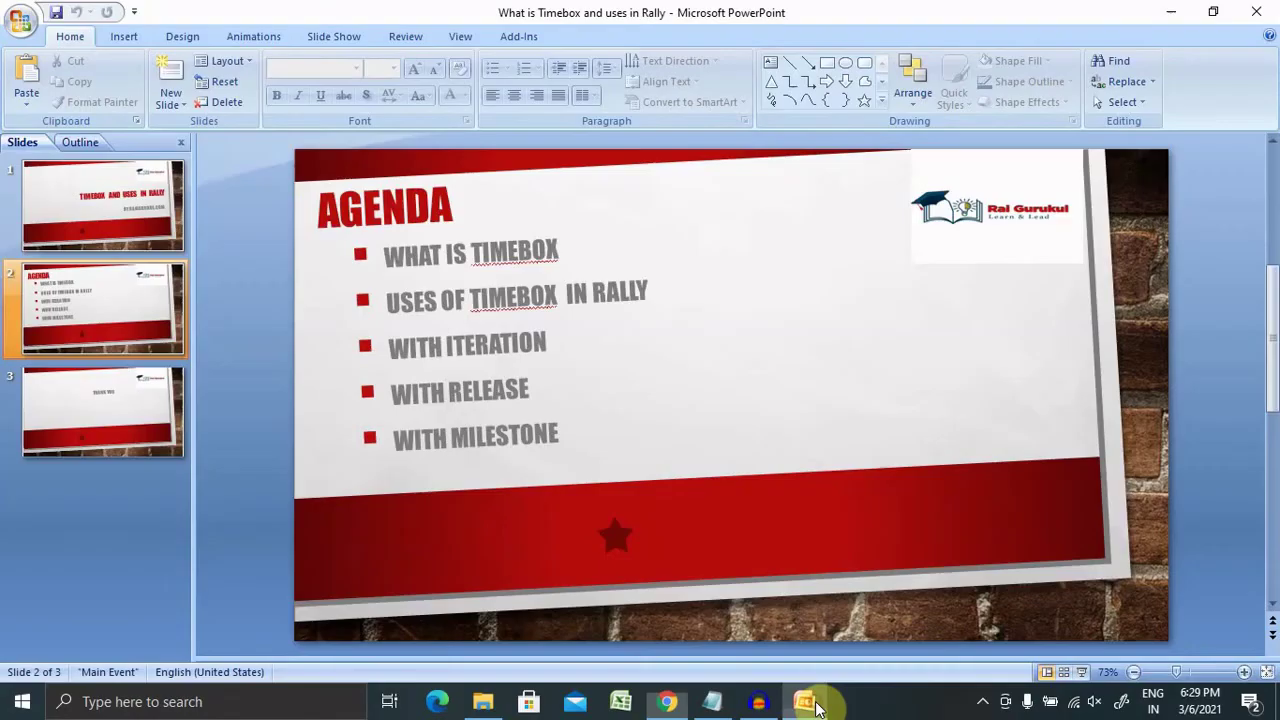
left_click(98, 403)
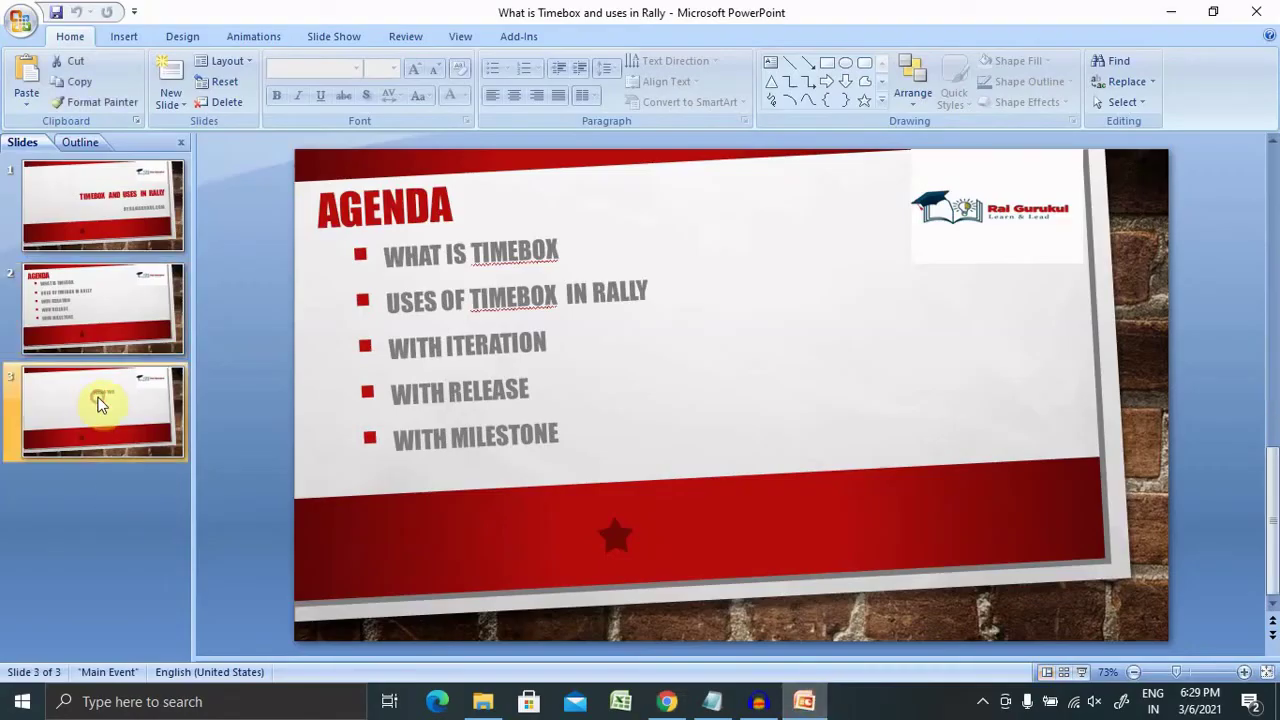